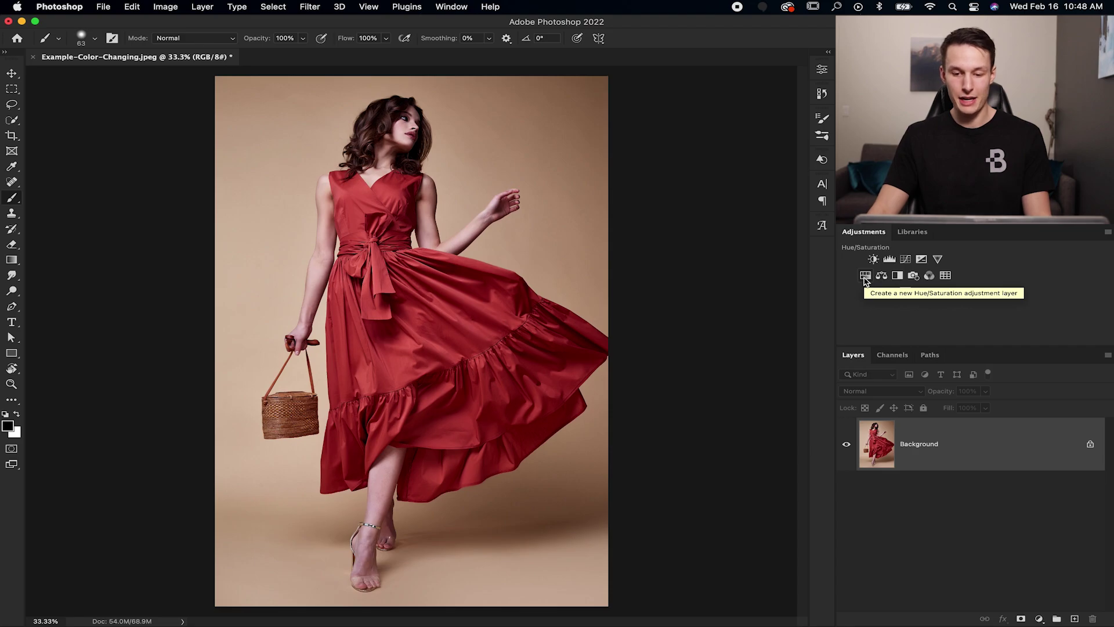
Add a Hue/Saturation adjustment layer above the Background photo.
click(865, 275)
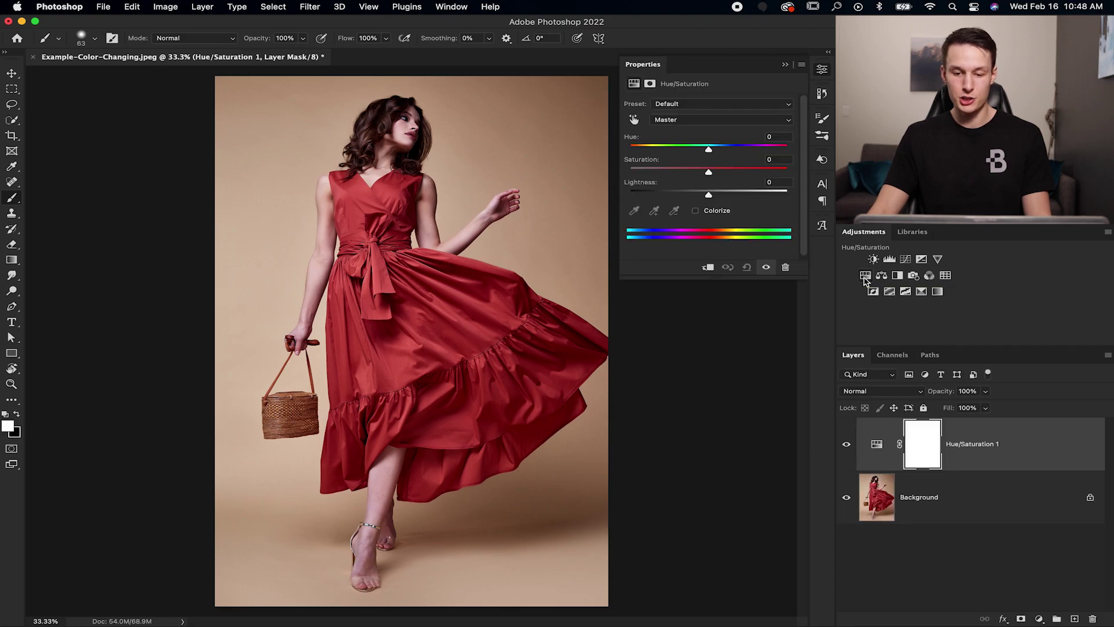
Target the Reds range by sampling the dress's red fabric with the targeted-adjustment hand.
click(1043, 618)
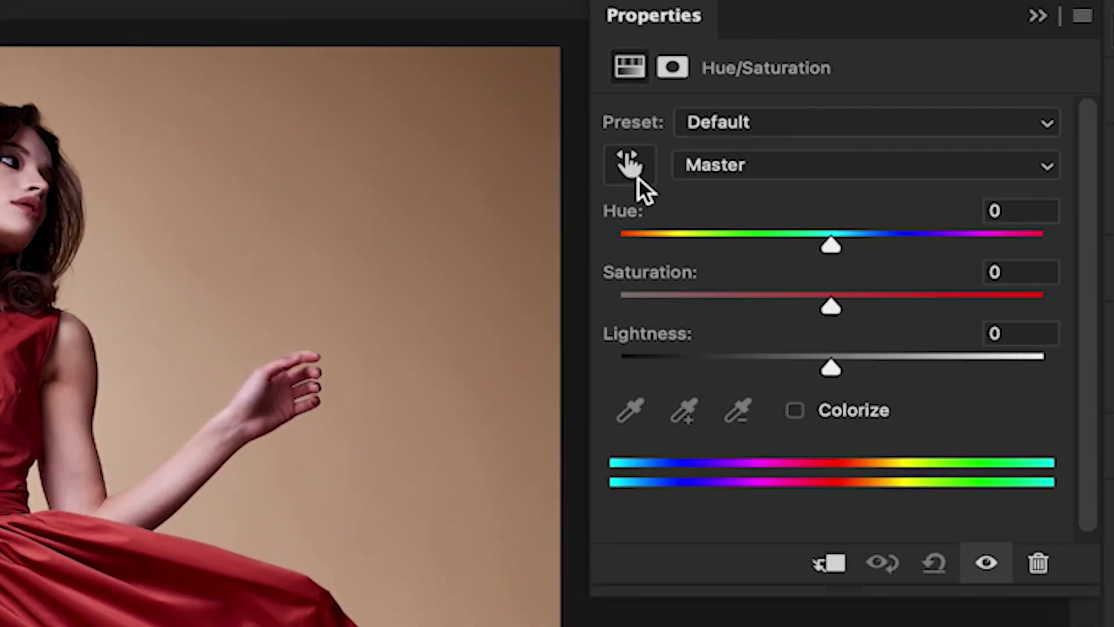
click(632, 168)
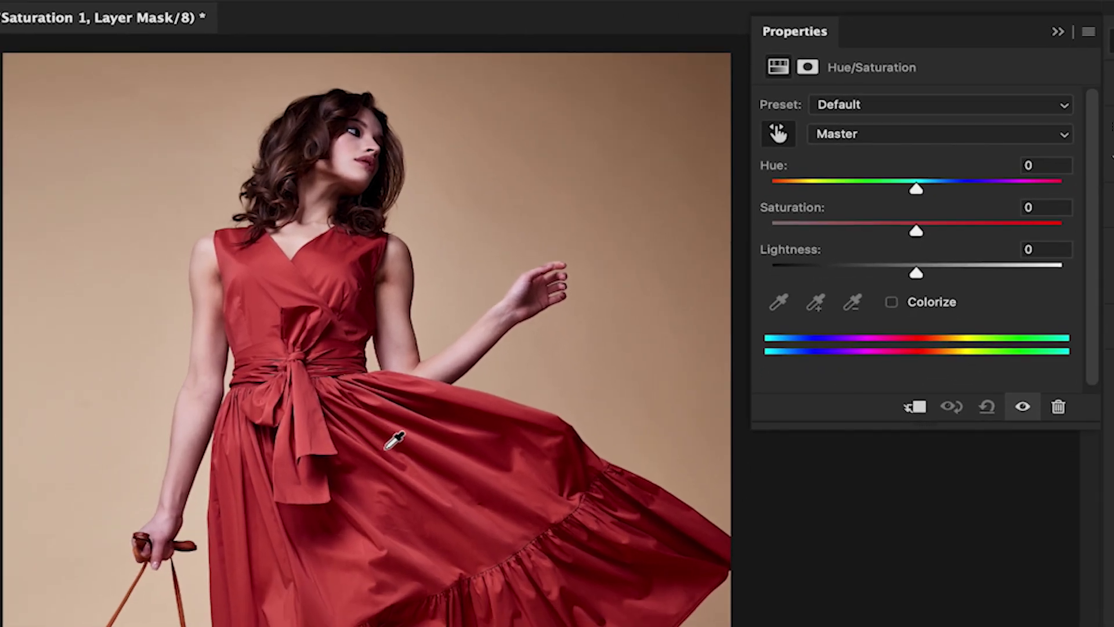
click(406, 444)
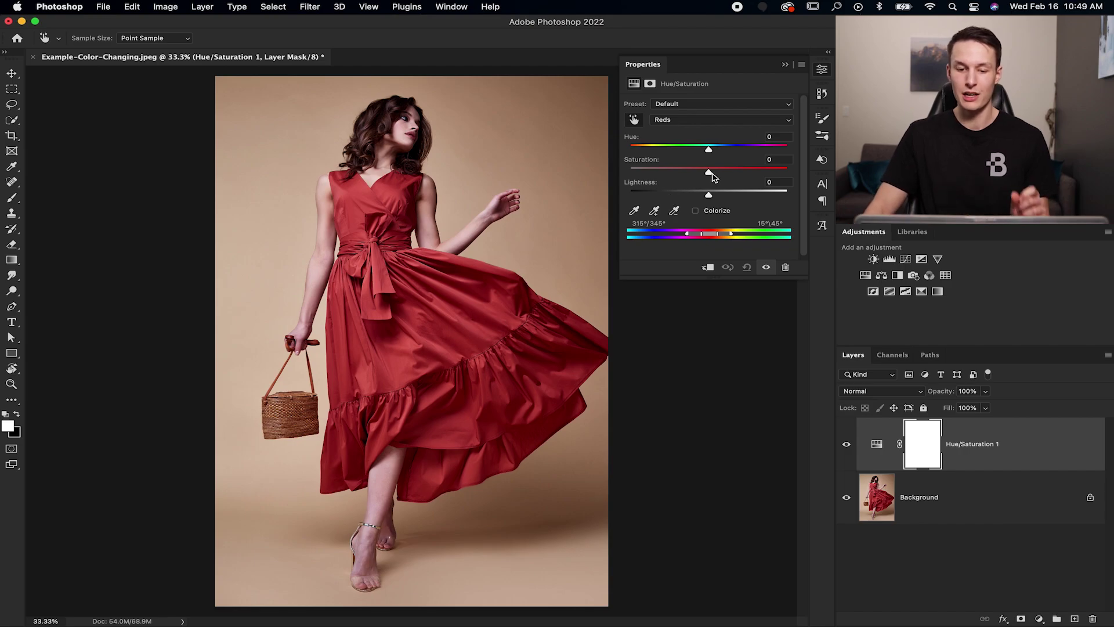
Push Reds saturation to +100 to reveal every area the adjustment affects.
drag(709, 172, 788, 172)
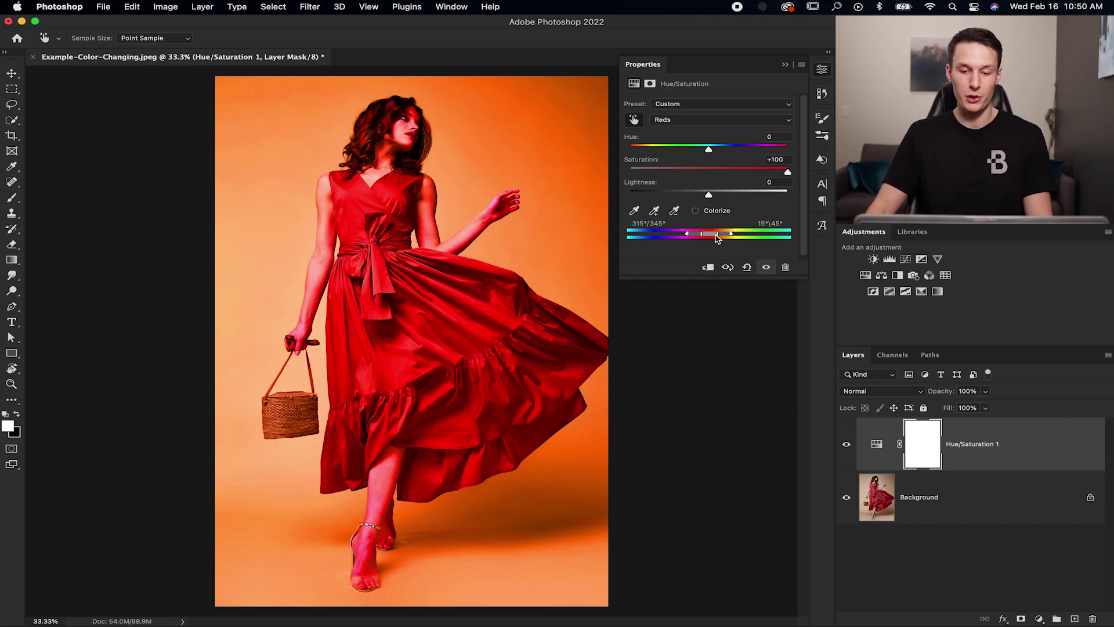
Narrow the Reds range to 292°/322°–346°\11° so the beige background drops out.
mouse_move(711, 237)
mouse_down()
mouse_move(734, 237)
mouse_move(697, 238)
mouse_move(709, 237)
mouse_up()
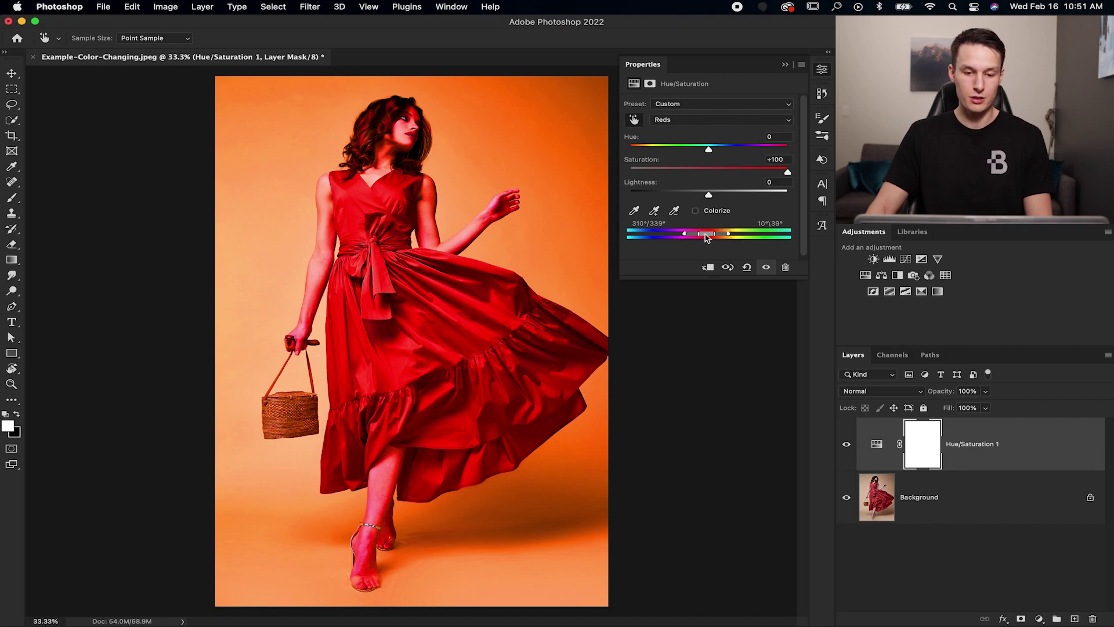
drag(705, 238, 703, 237)
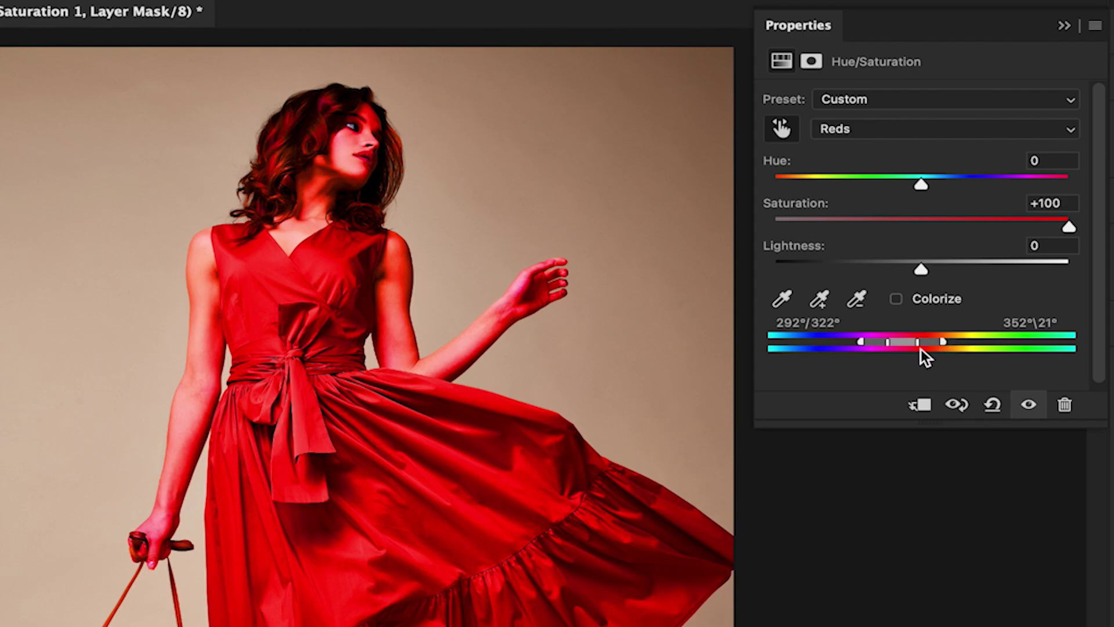
mouse_move(920, 347)
mouse_down()
mouse_move(961, 342)
mouse_move(912, 348)
mouse_move(931, 344)
mouse_up()
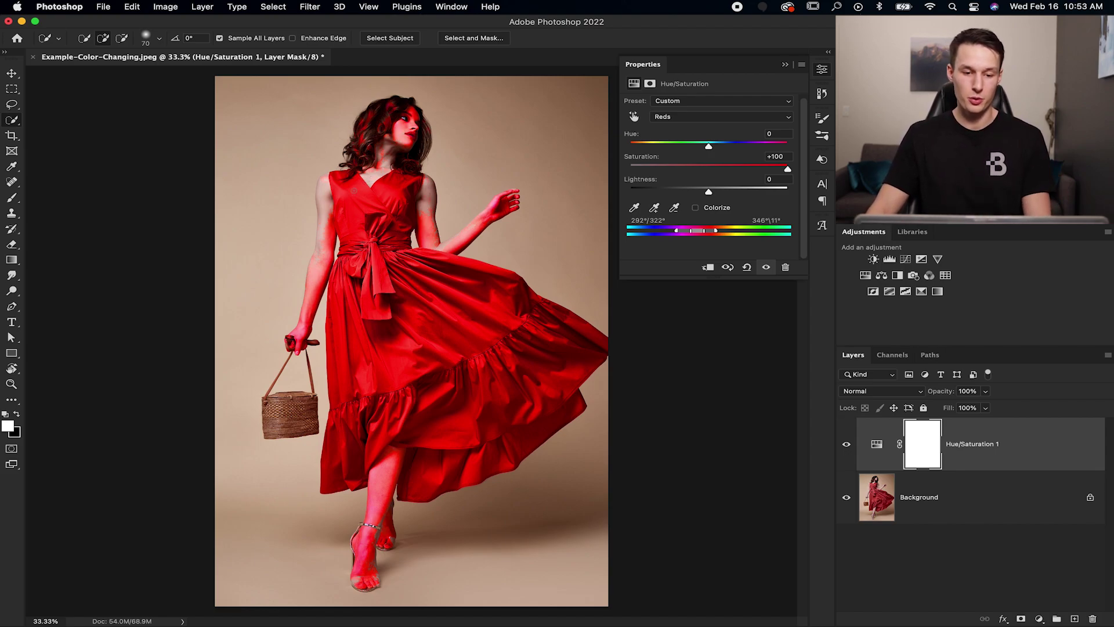
Brush the Quick Selection tool over the dress's bodice, bow and skirt.
mouse_move(351, 188)
mouse_down()
mouse_move(346, 137)
mouse_move(366, 224)
mouse_move(406, 299)
mouse_move(509, 339)
mouse_move(562, 346)
mouse_move(477, 229)
mouse_move(508, 227)
mouse_move(612, 248)
mouse_move(642, 275)
mouse_move(670, 344)
mouse_move(627, 419)
mouse_move(508, 525)
mouse_move(508, 556)
mouse_up()
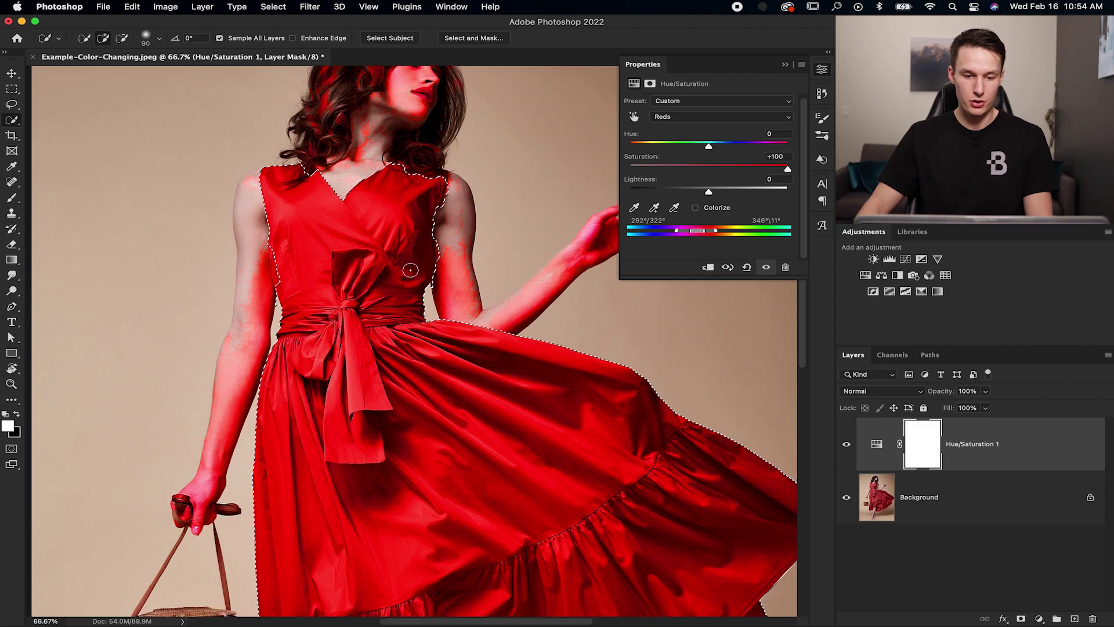
Refine the dress selection at the right shoulder strap, checking edges zoomed in, then fit to screen.
click(423, 177)
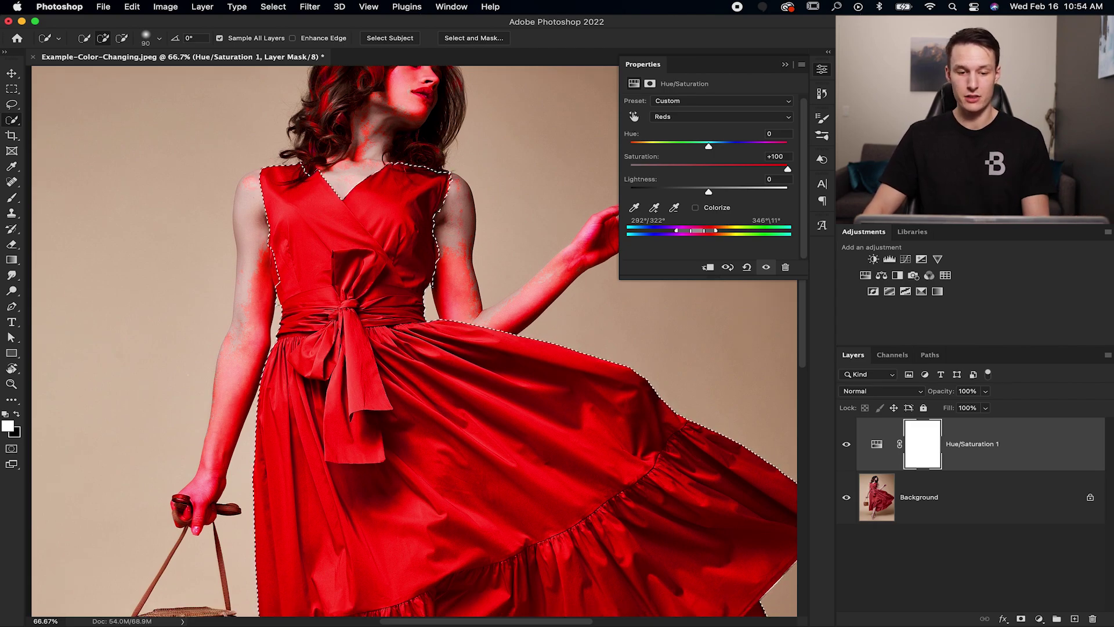
key(alt)
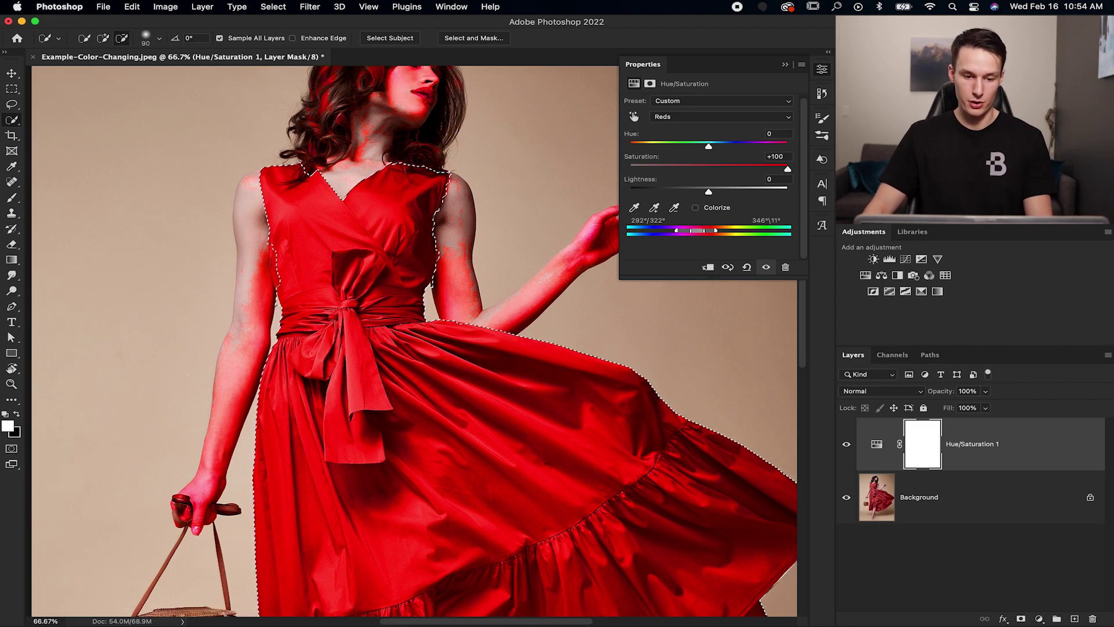
key(super+equal)
scroll(428, 209, down, 2)
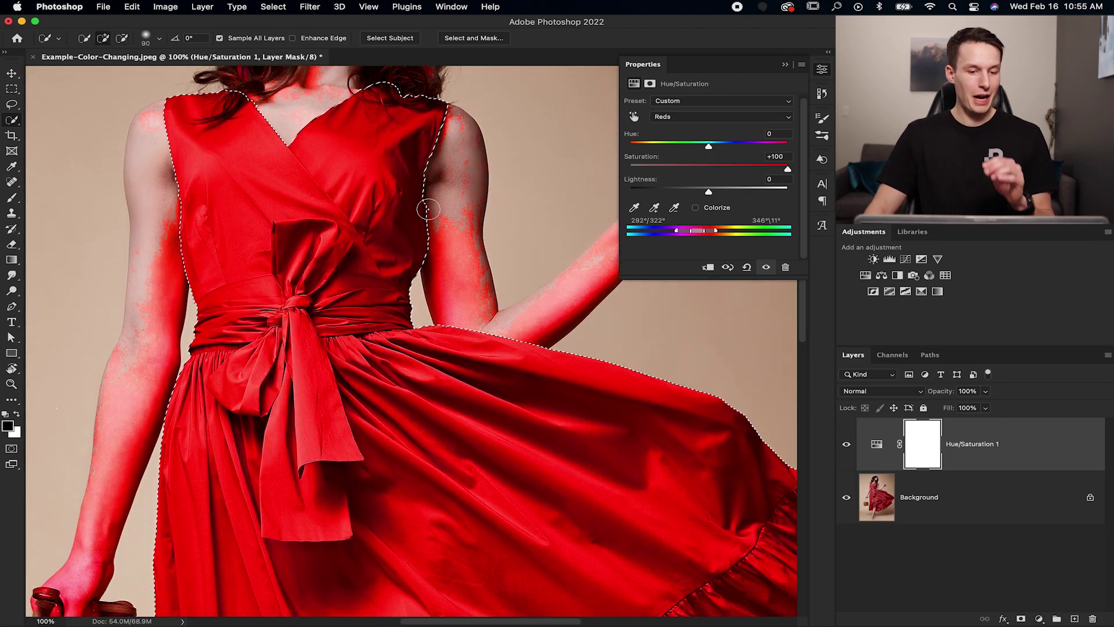
scroll(428, 209, down, 3)
key(super+0)
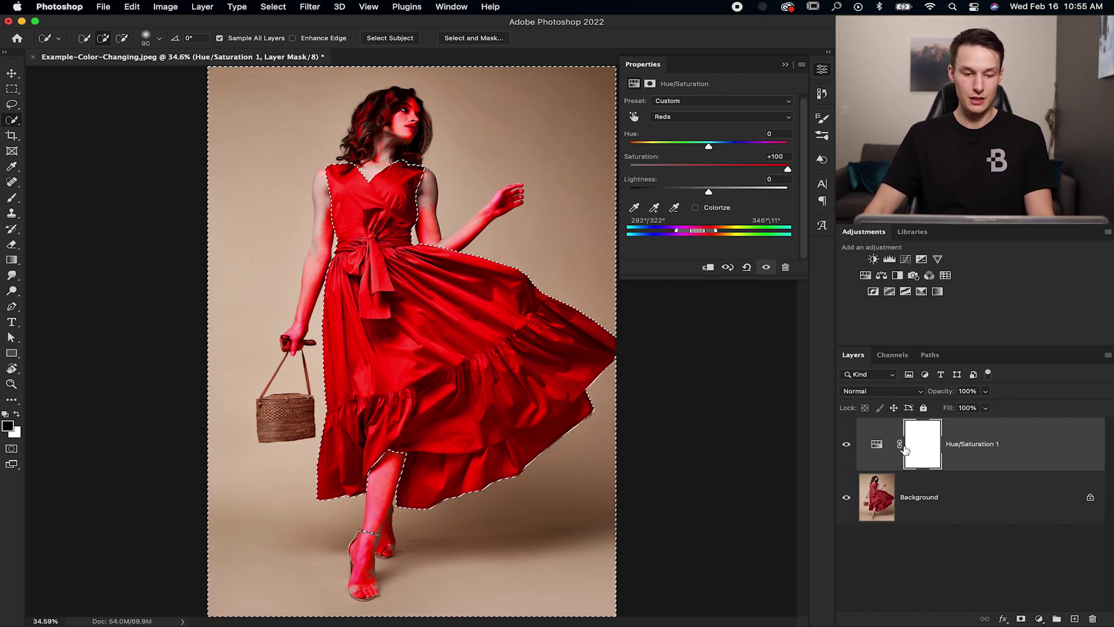
Fill the mask with black outside the dress and clear the selection.
key(d)
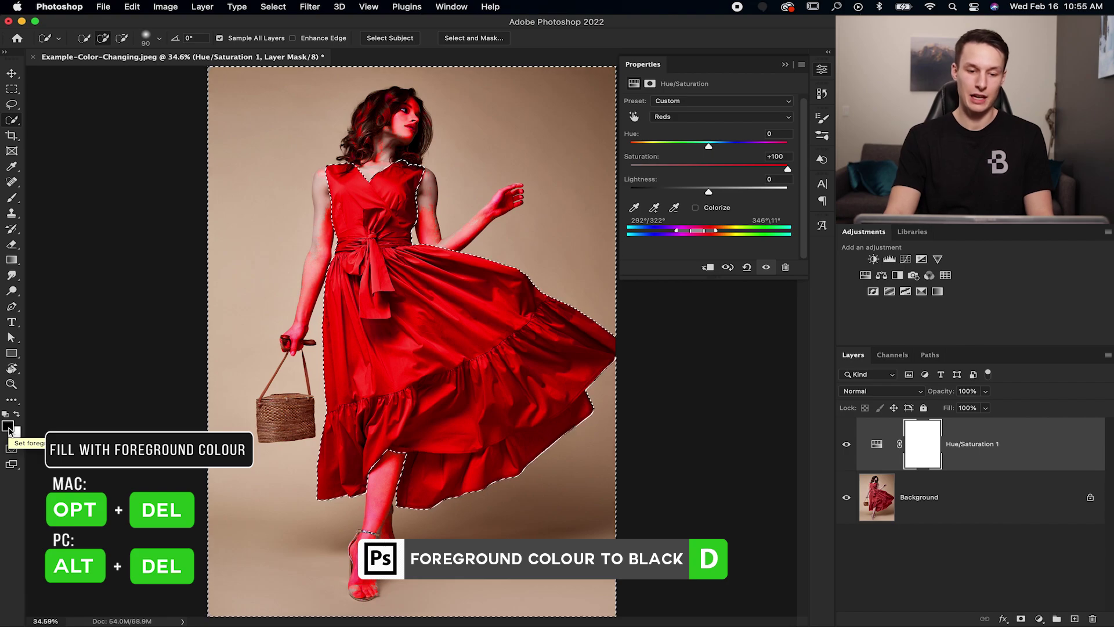
key(alt+BackSpace)
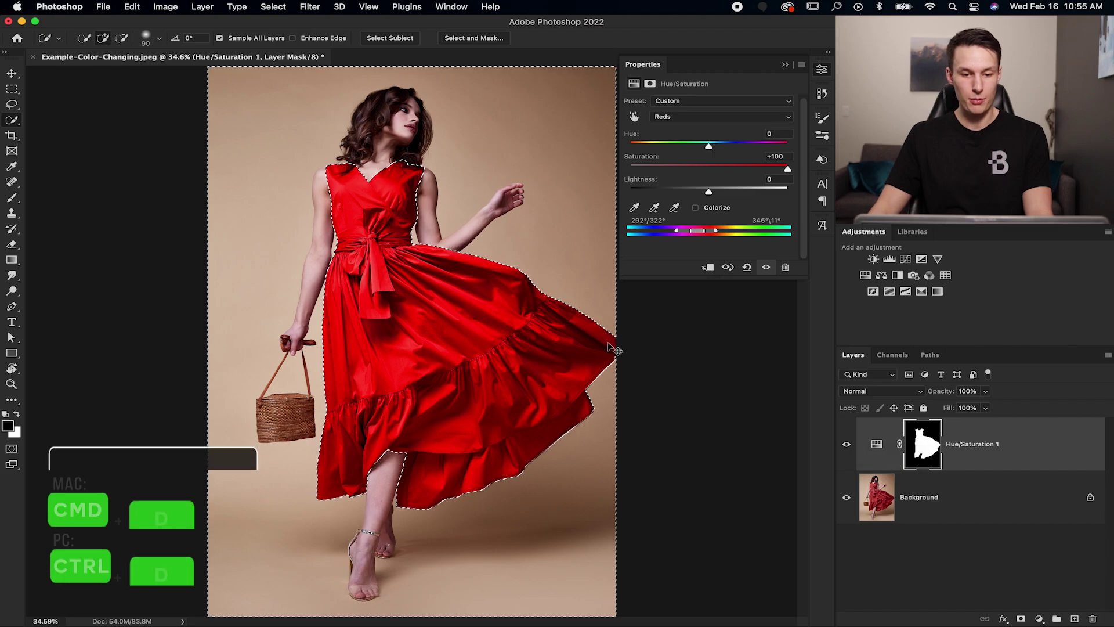
key(super+d)
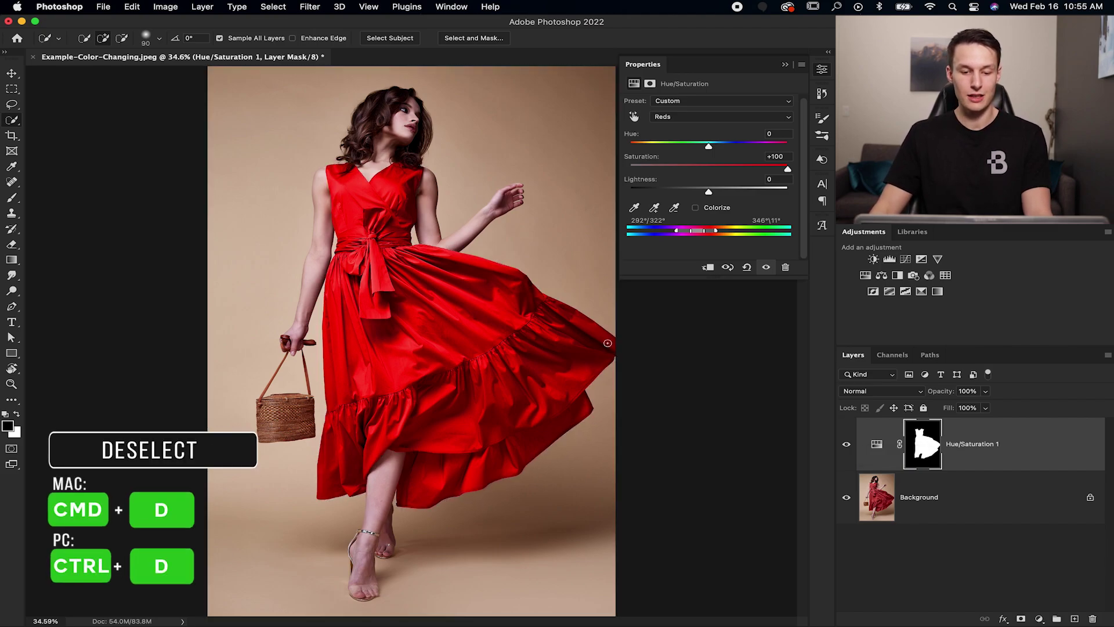
Set Reds saturation to 0, then try Hue, Saturation and Lightness shifts on the dress.
click(638, 160)
text(0)
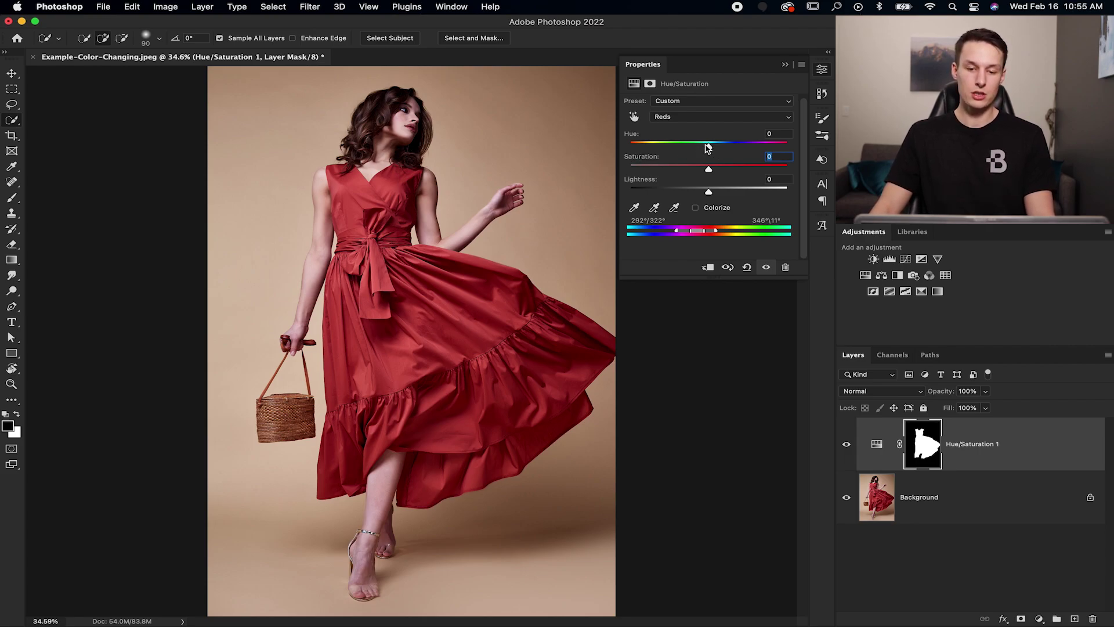
drag(709, 148, 647, 149)
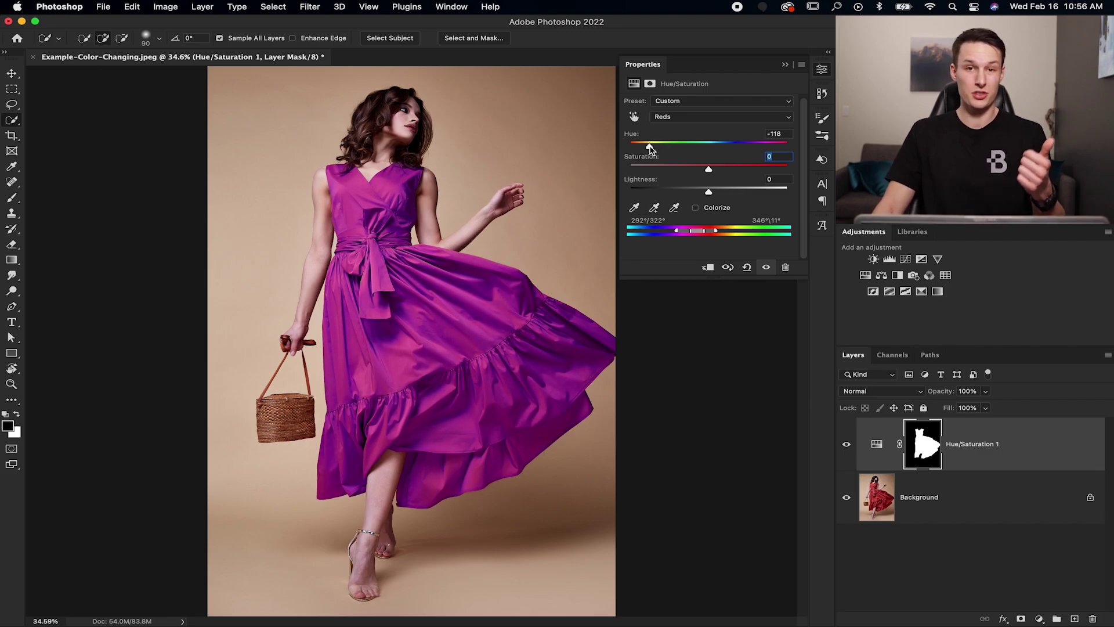
drag(650, 148, 654, 149)
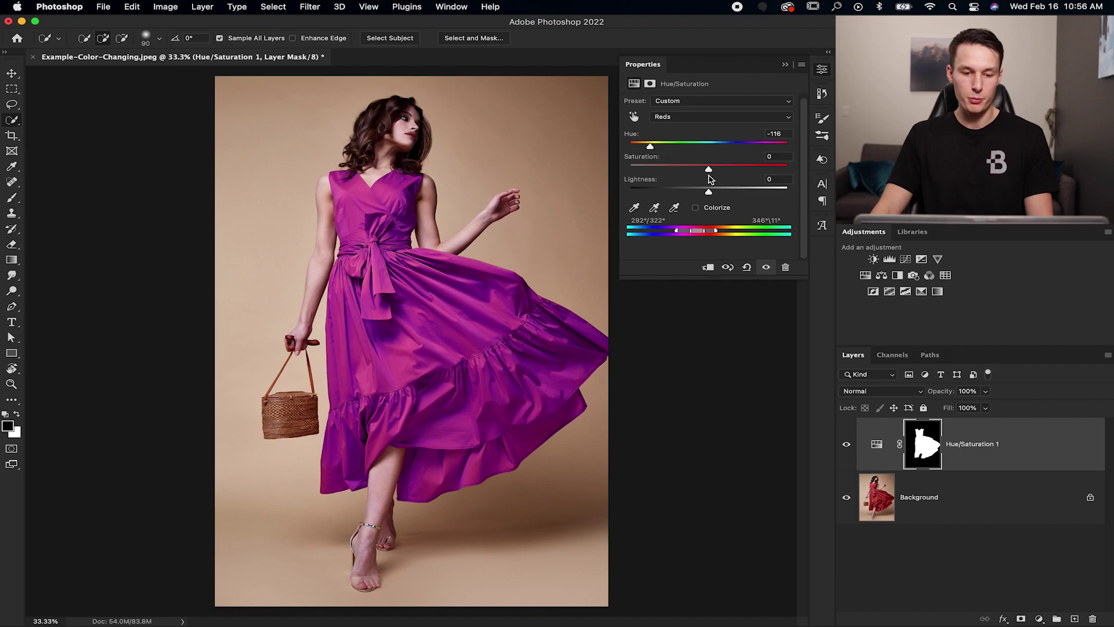
drag(709, 172, 691, 171)
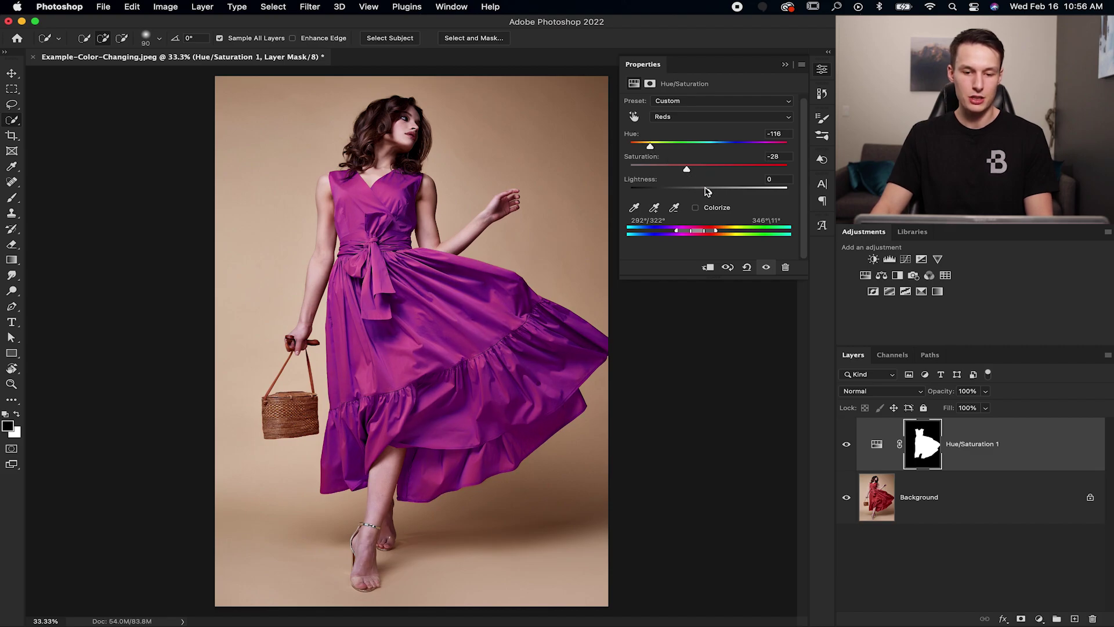
drag(708, 193, 648, 193)
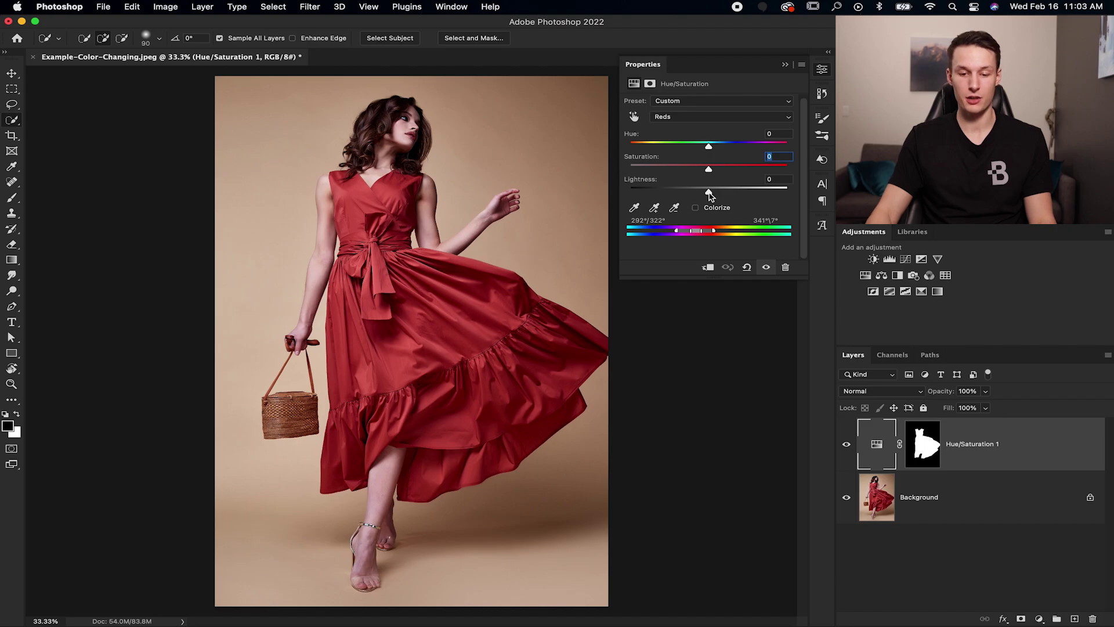
Drop Reds Lightness to -100, widen the range to 13°\32°, then raise Lightness to +100.
drag(709, 194, 623, 194)
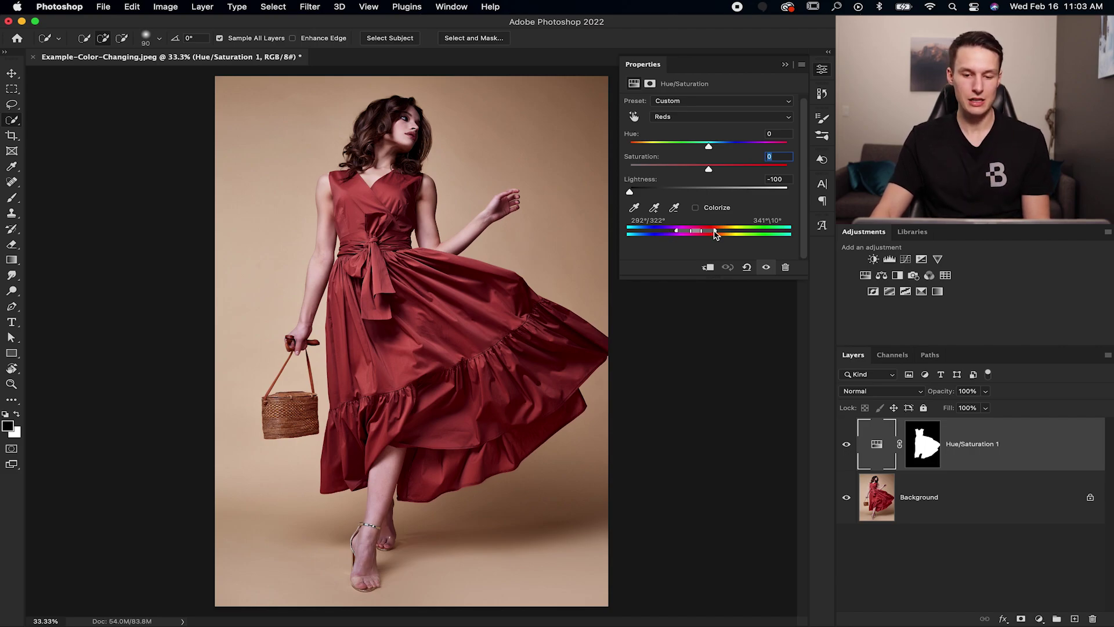
scroll(707, 235, up, 1)
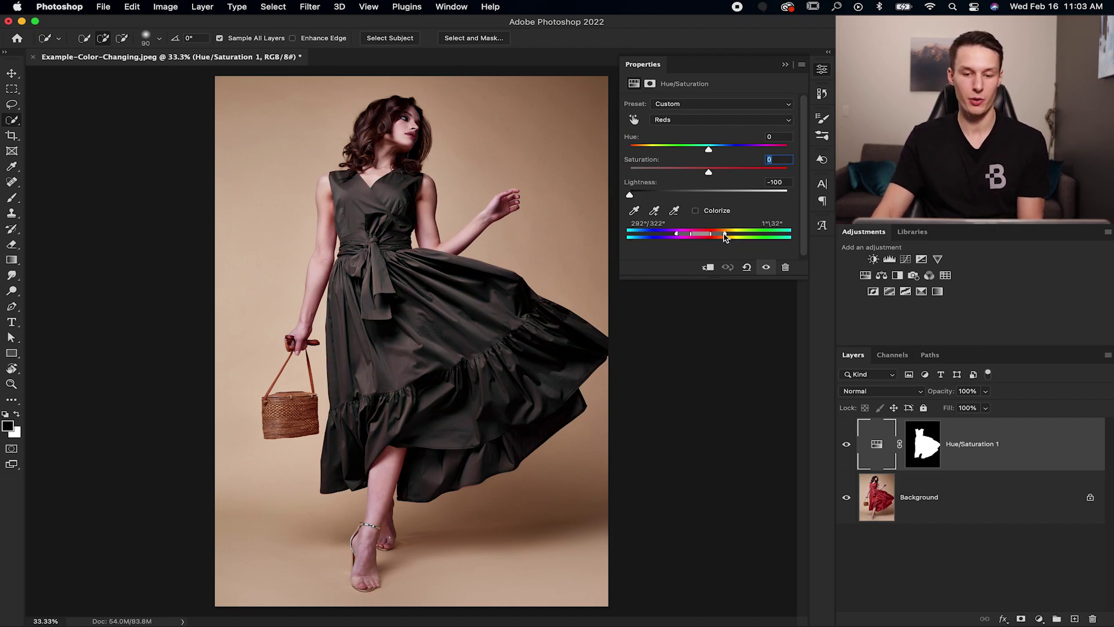
drag(714, 233, 717, 233)
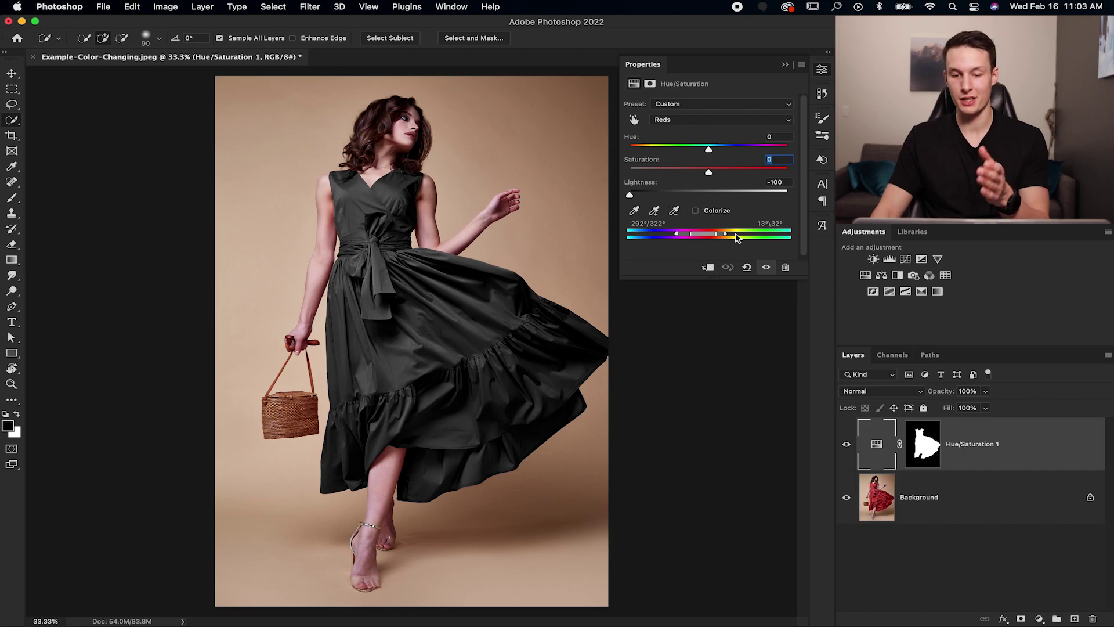
drag(630, 194, 649, 194)
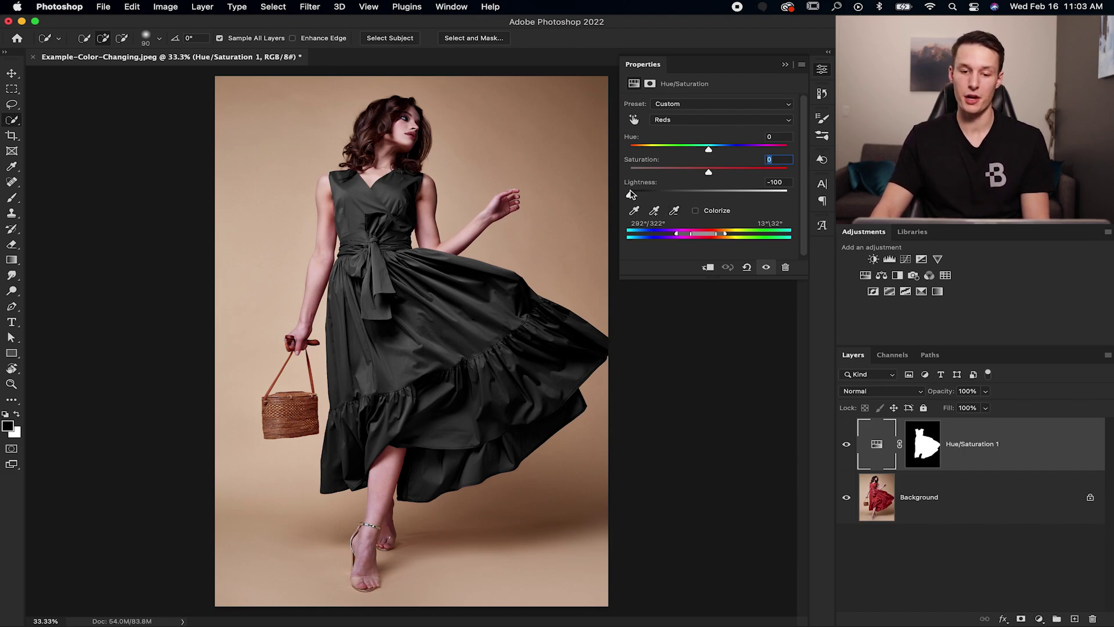
drag(756, 198, 793, 200)
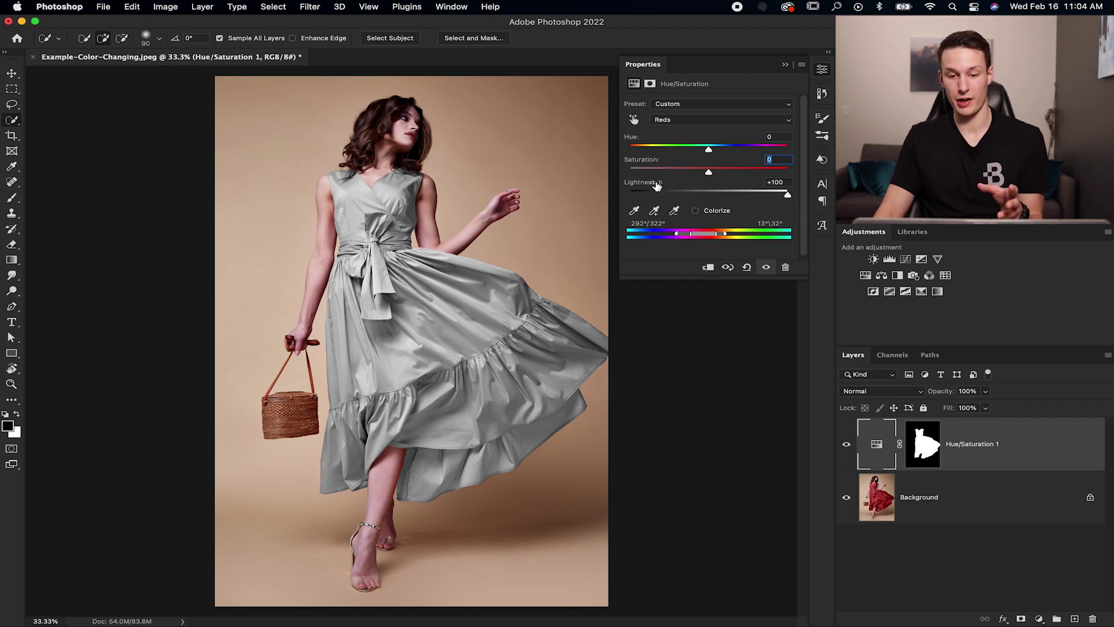
Set Reds Hue +27, Saturation -48 and Lightness +18 for an olive khaki dress.
drag(787, 195, 672, 149)
drag(669, 195, 730, 149)
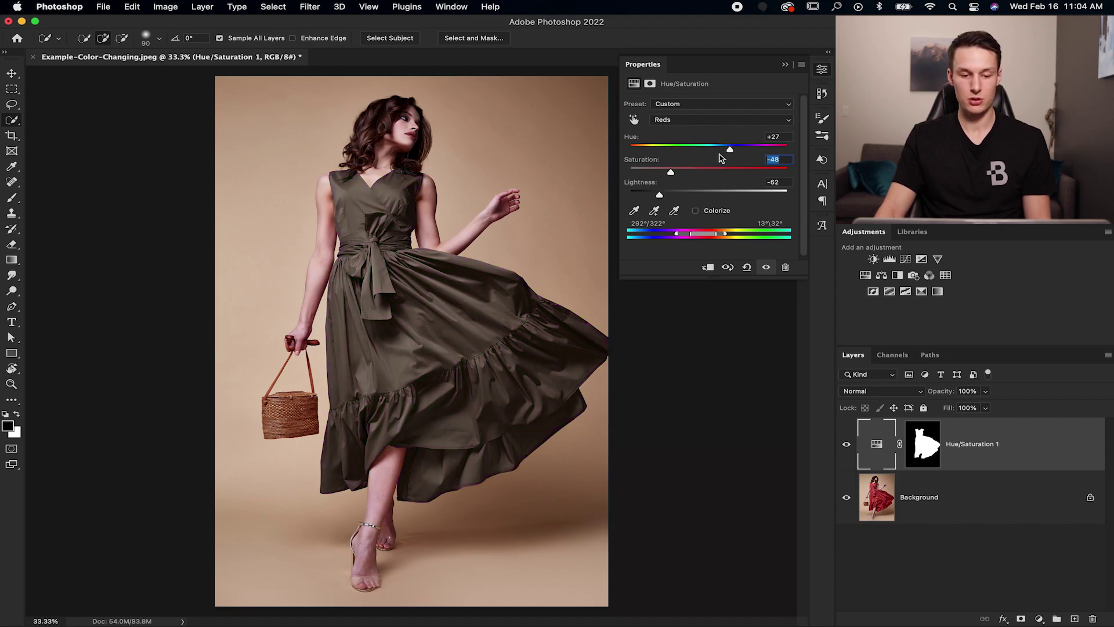
drag(690, 195, 722, 194)
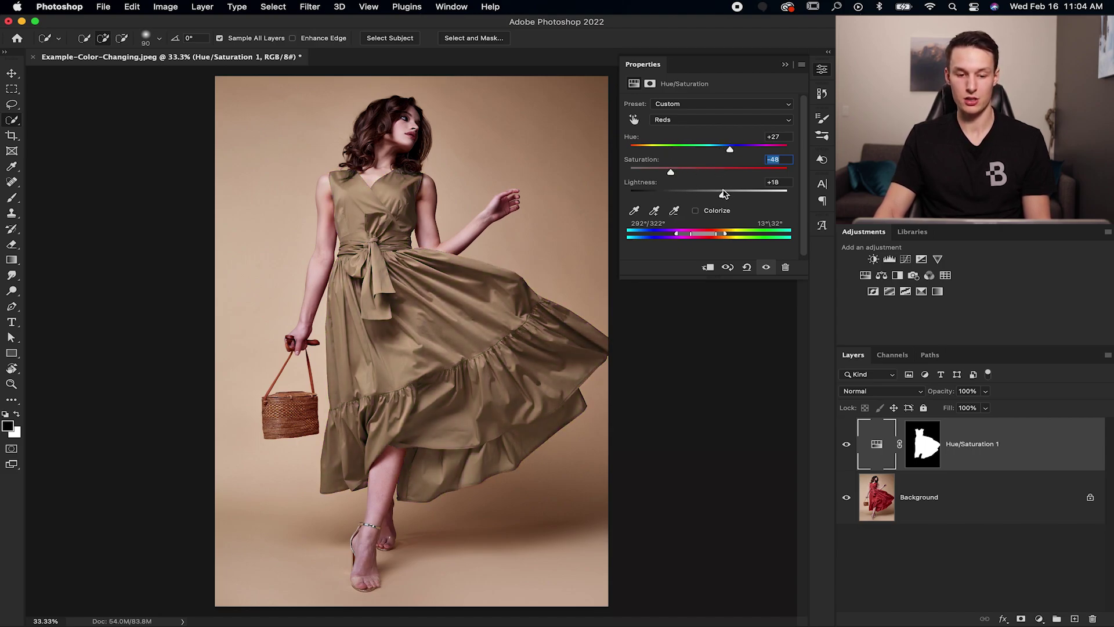